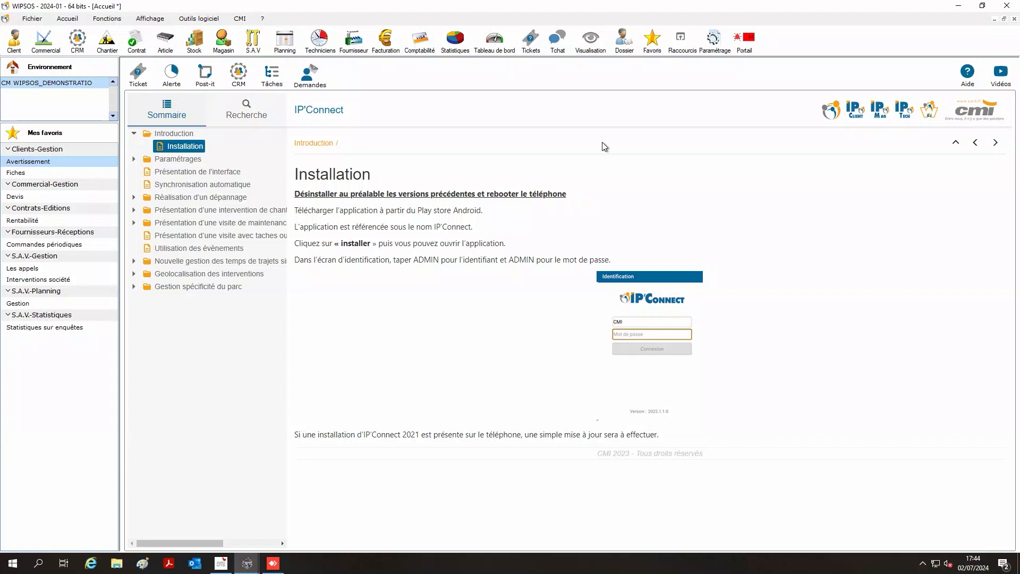
- Open the Paramétrage : Société company settings from the toolbar
left_click(713, 44)
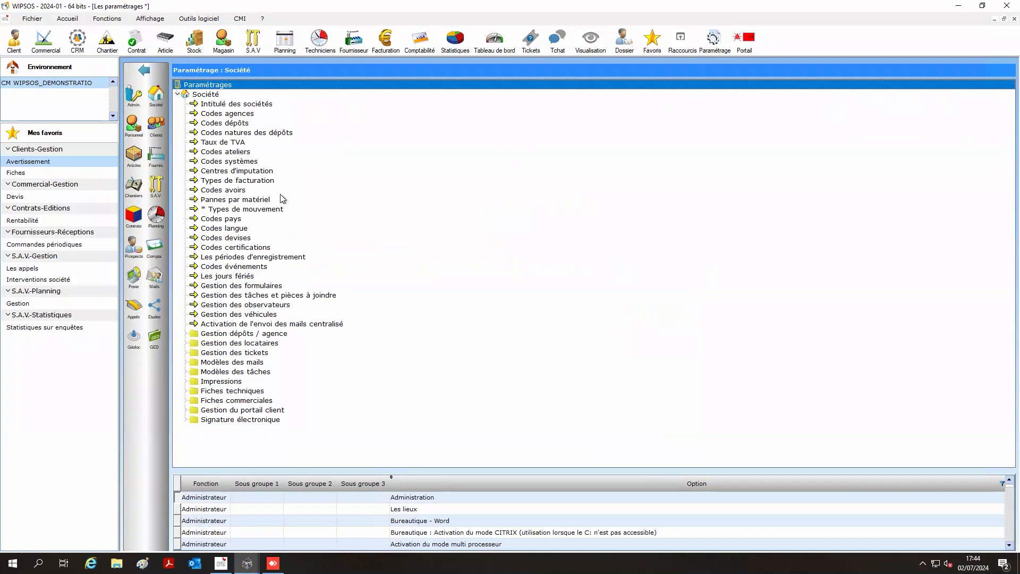
- Start a new employee record in Gestion du personnel with the employee's code and full name
left_click(136, 128)
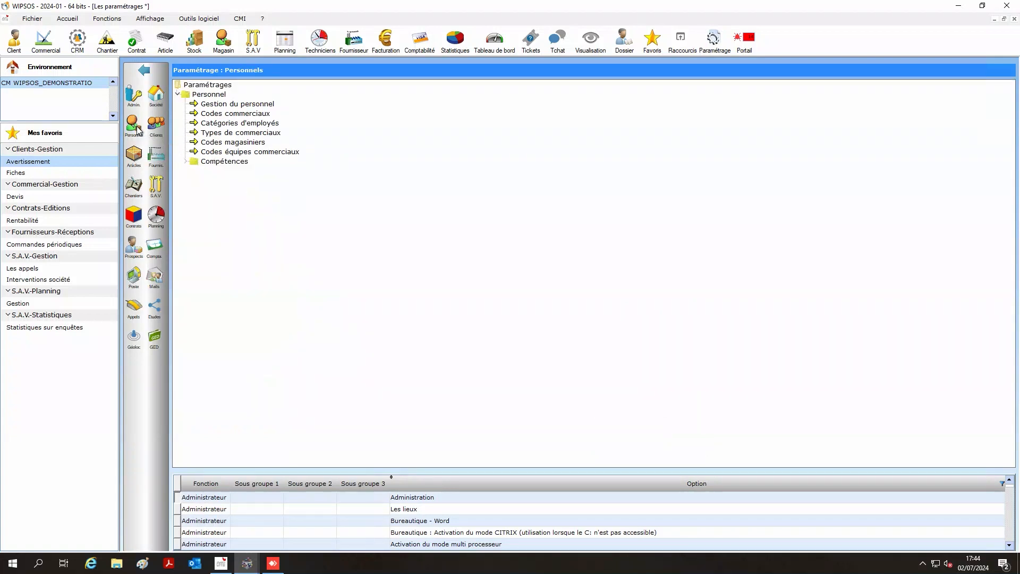
double_click(223, 106)
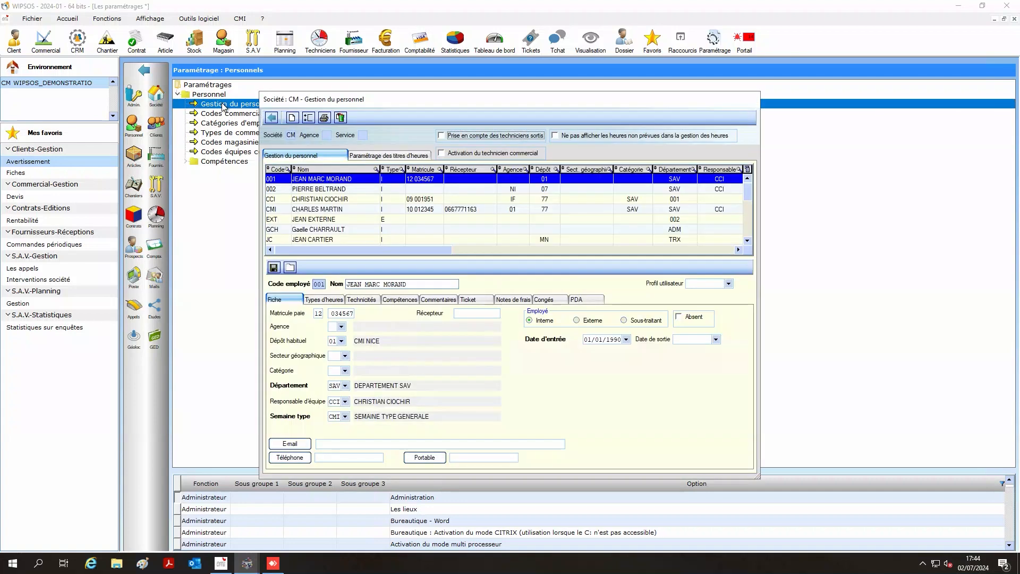
left_click(293, 119)
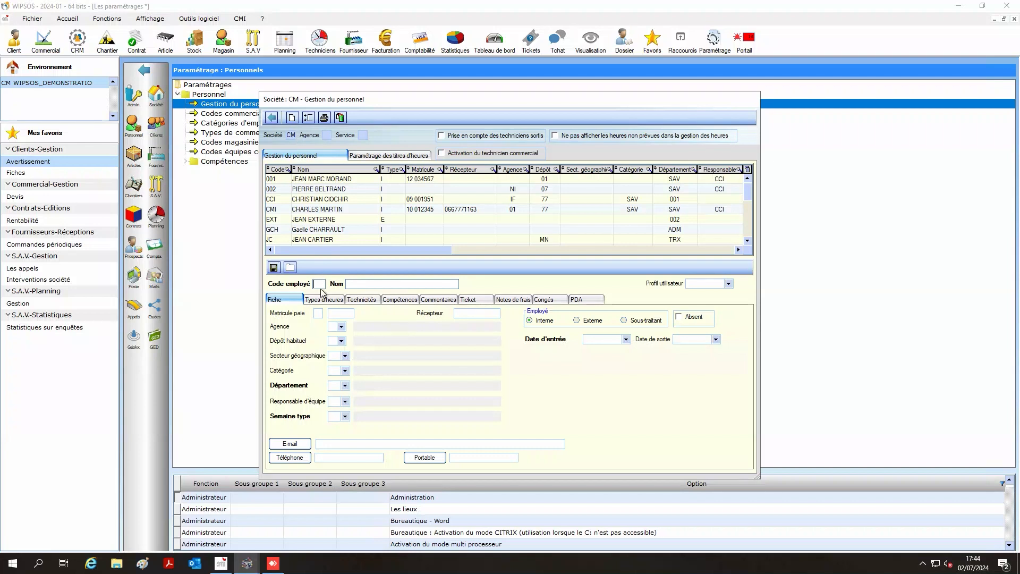
type("DCA")
- Set the usual depot to 01 CMI NICE, department SAV and week type CMI
left_click(341, 341)
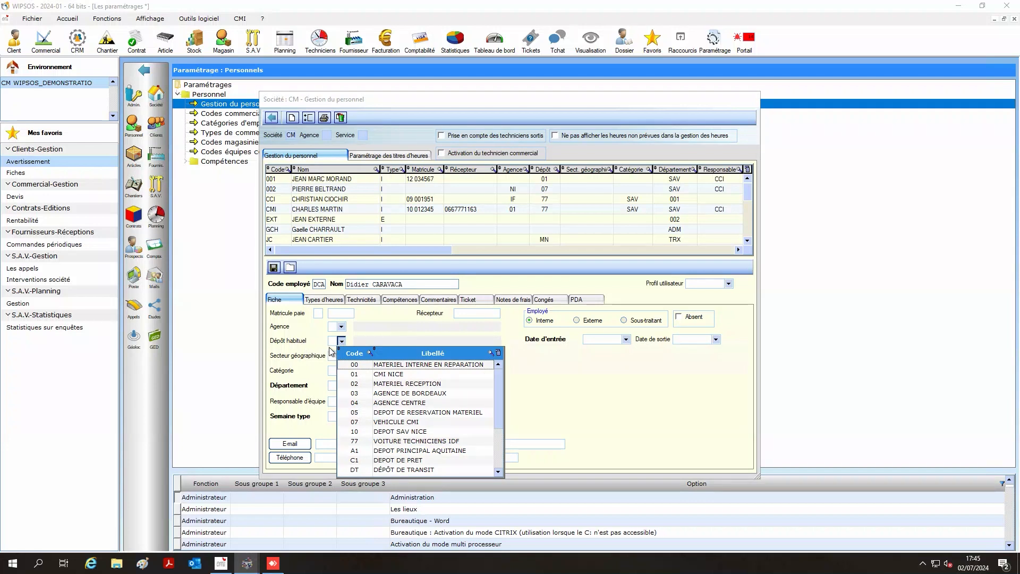
left_click(383, 375)
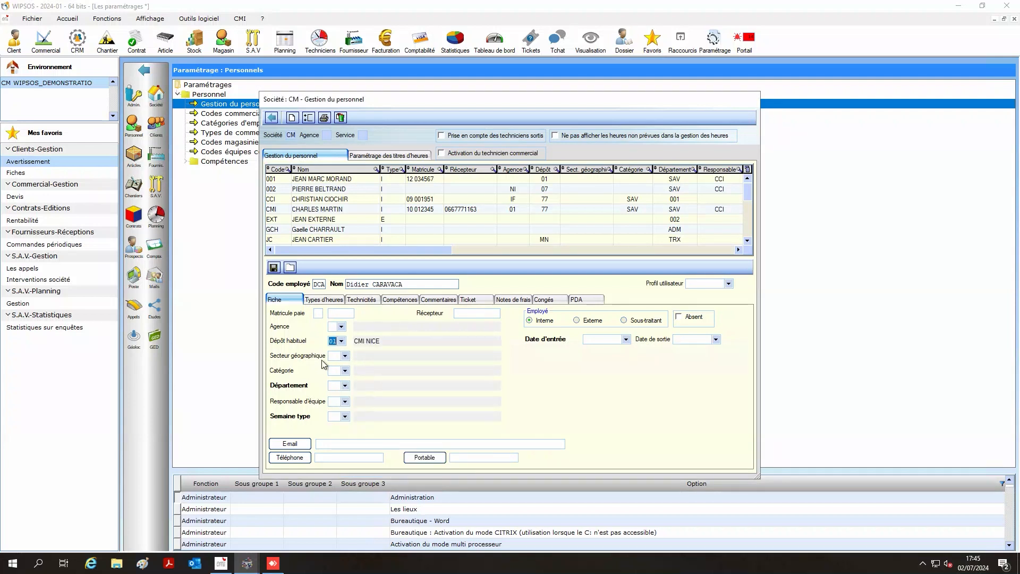
left_click(345, 386)
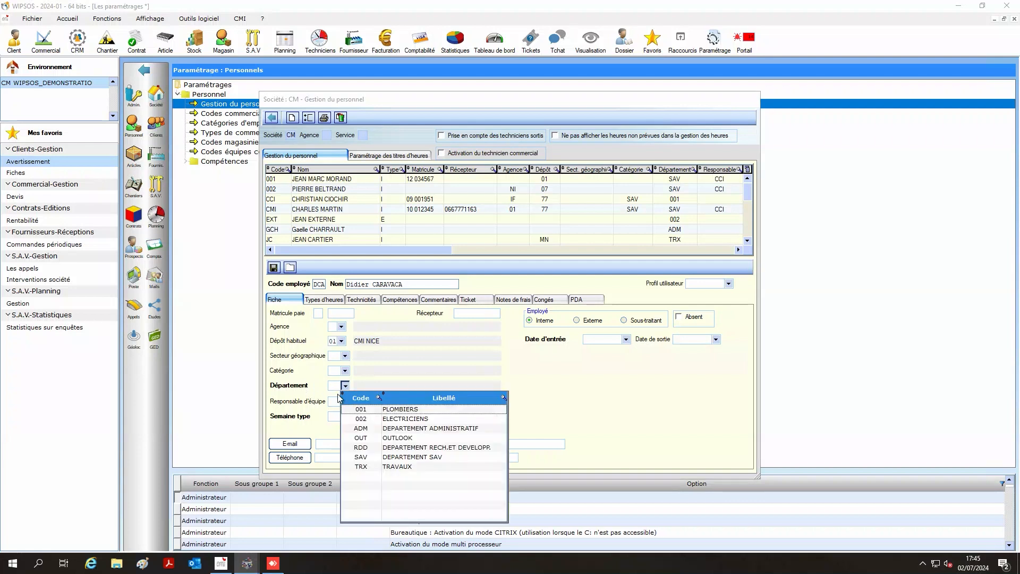
left_click(369, 458)
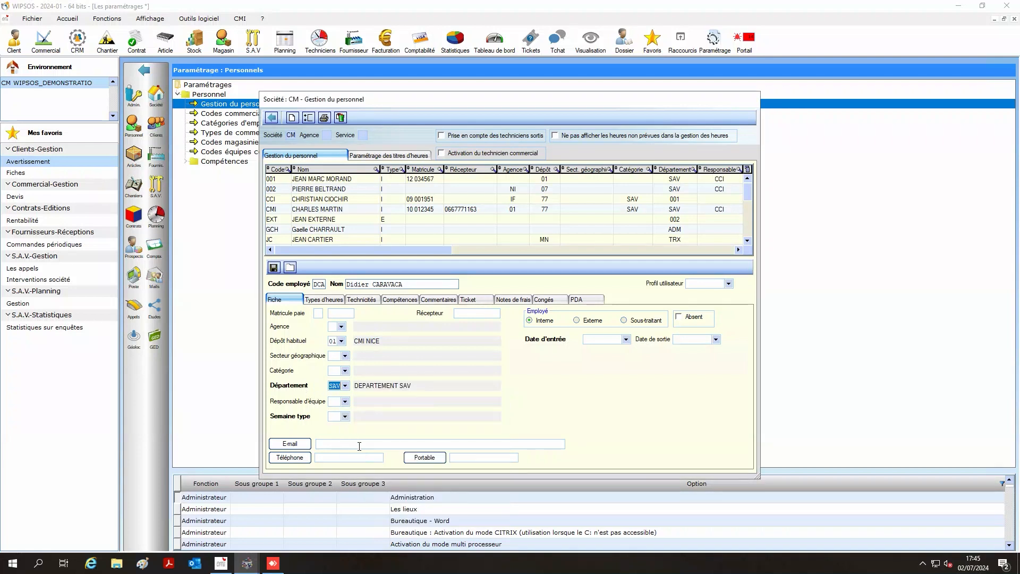
left_click(345, 417)
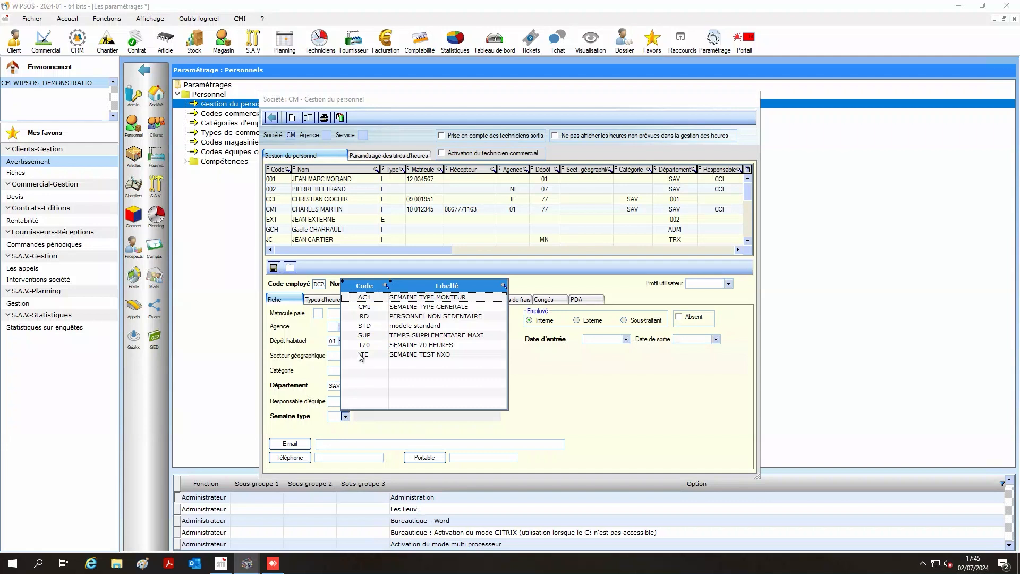
left_click(378, 307)
- Fill in the employee's e-mail address and set the entry date to 01/07/2024
left_click(341, 444)
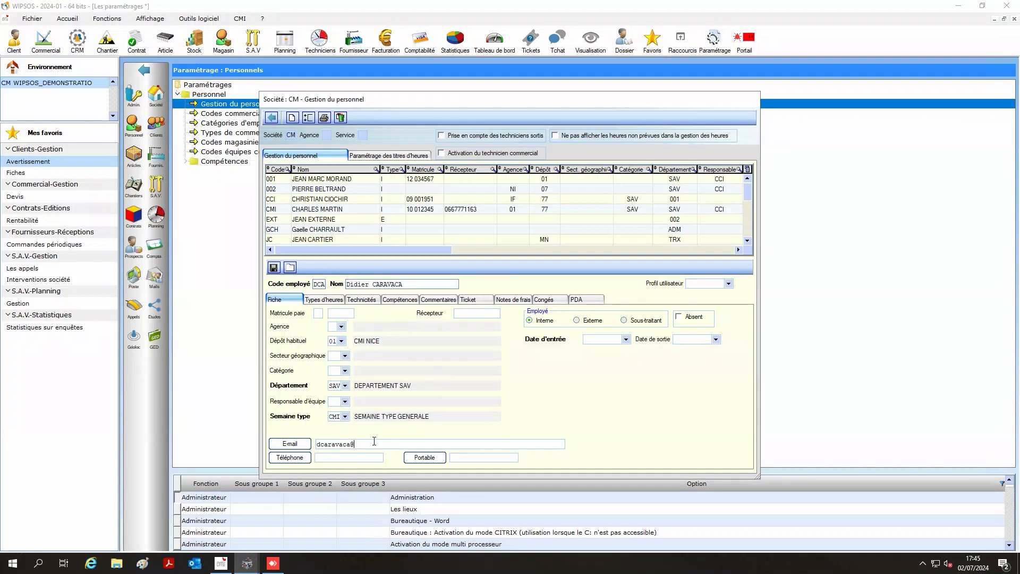
left_click(625, 340)
left_click(627, 340)
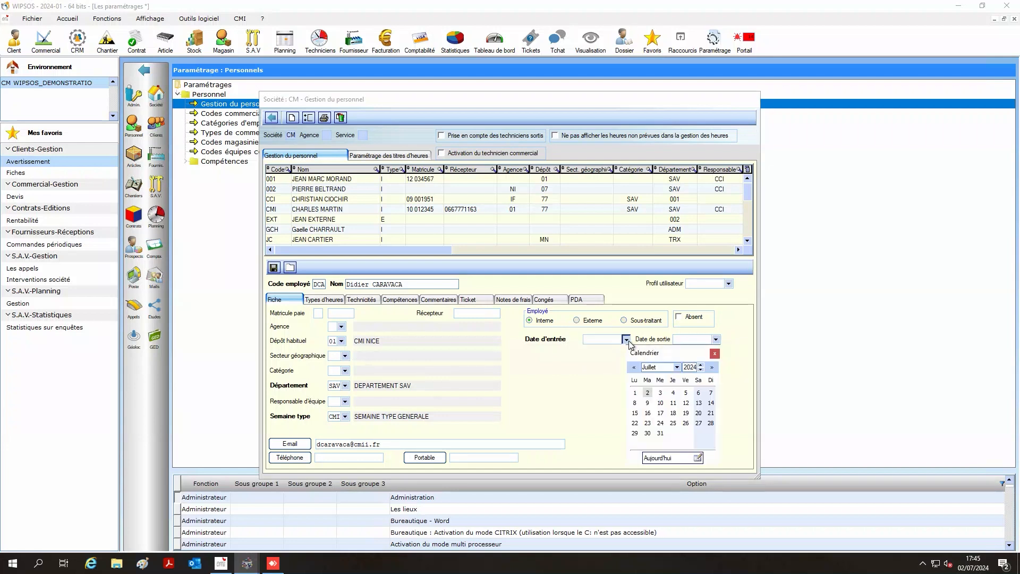
left_click(641, 398)
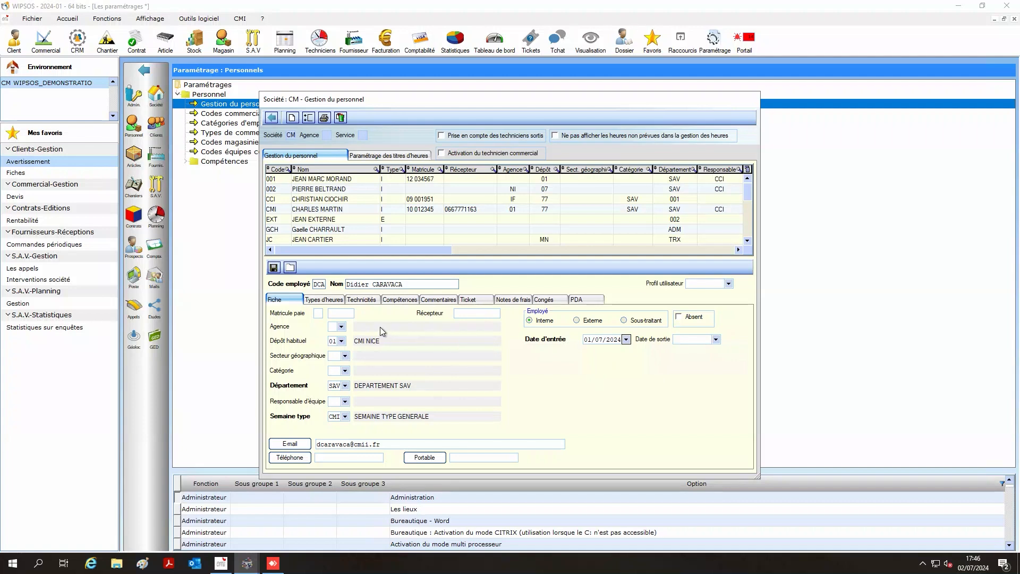
left_click(329, 300)
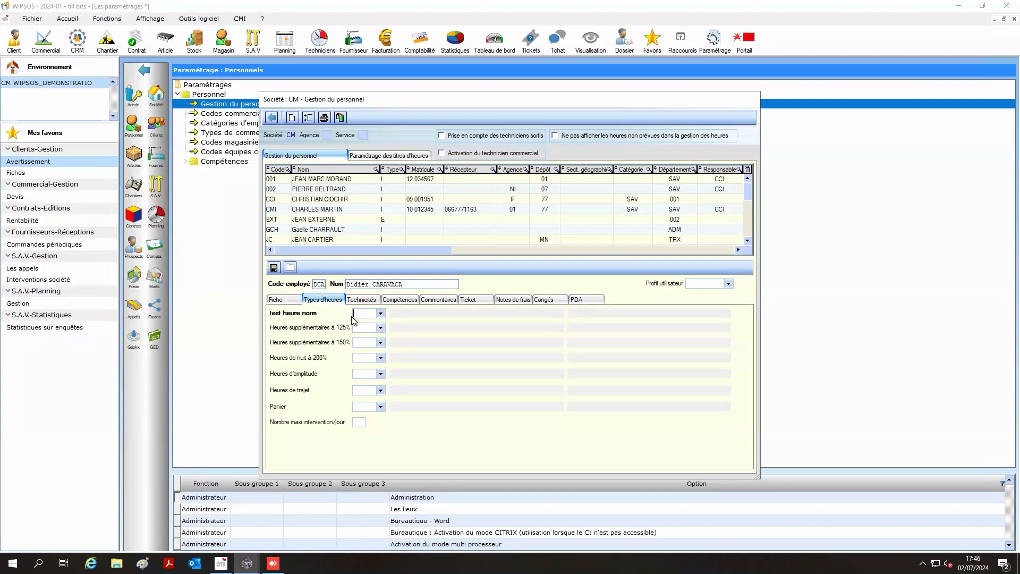
- Choose CTMOA as the employee's standard hour type
left_click(381, 314)
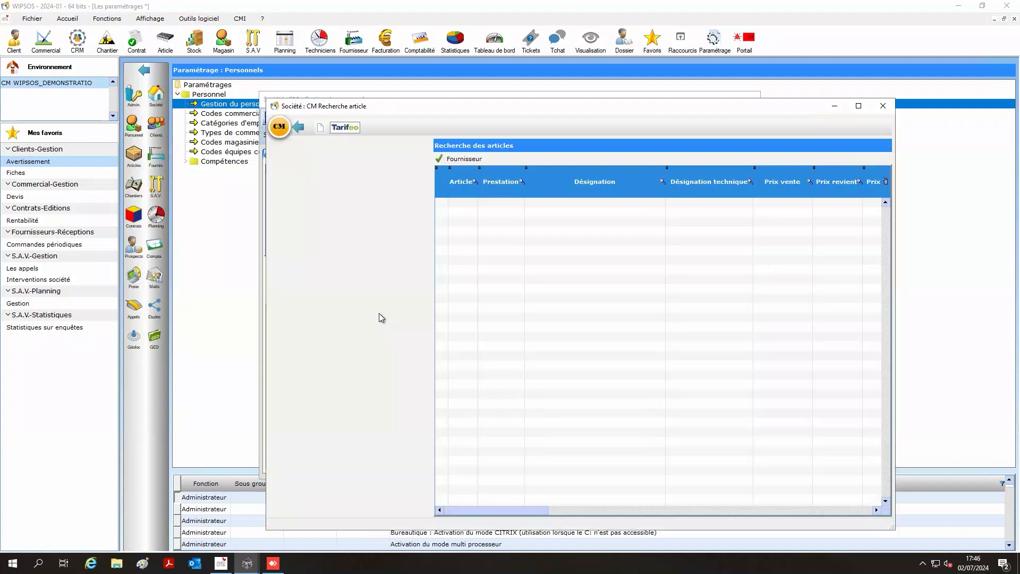
left_click(280, 167)
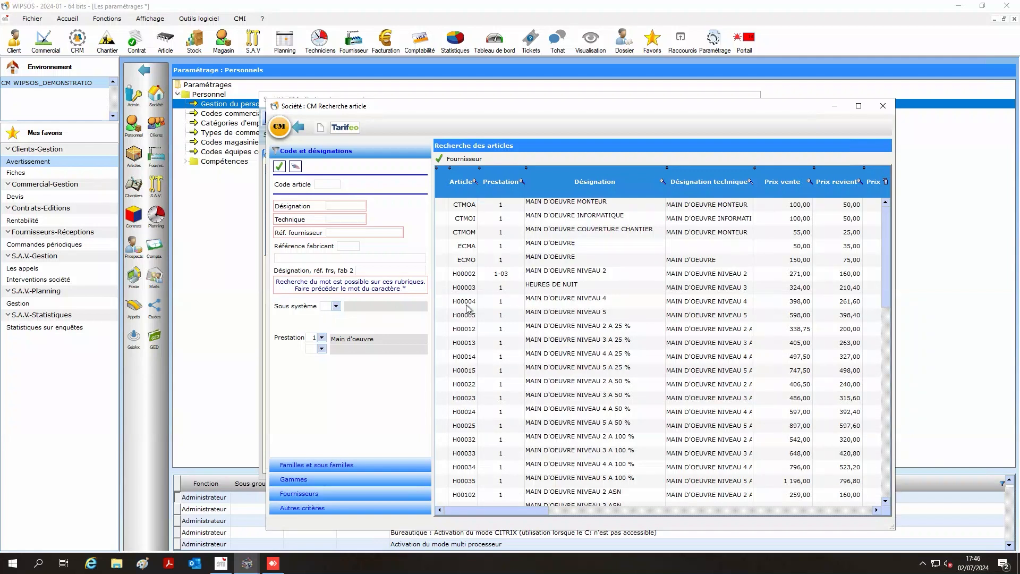
double_click(468, 207)
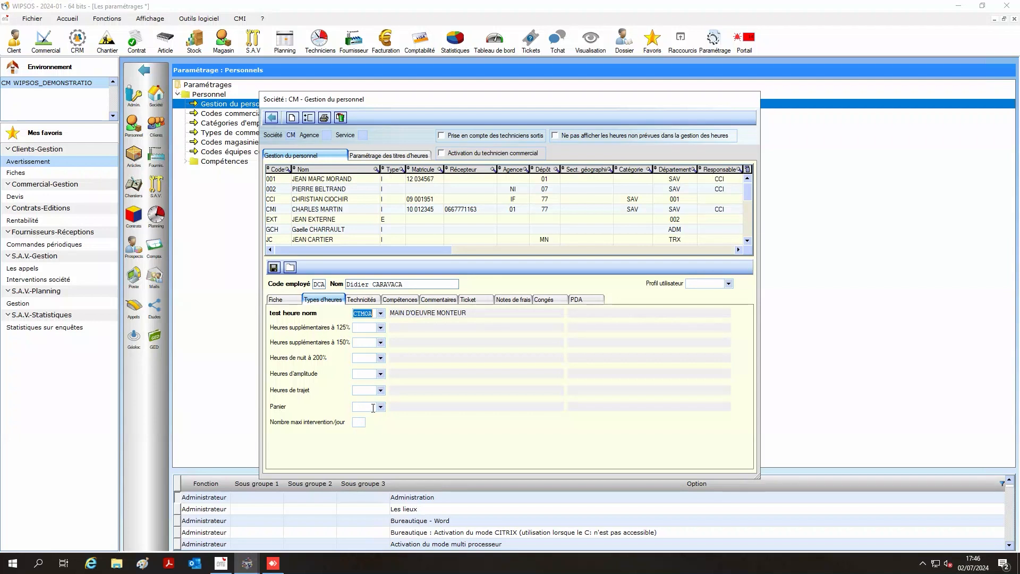
- Review the skills and PDA settings, then save the new employee record
left_click(367, 300)
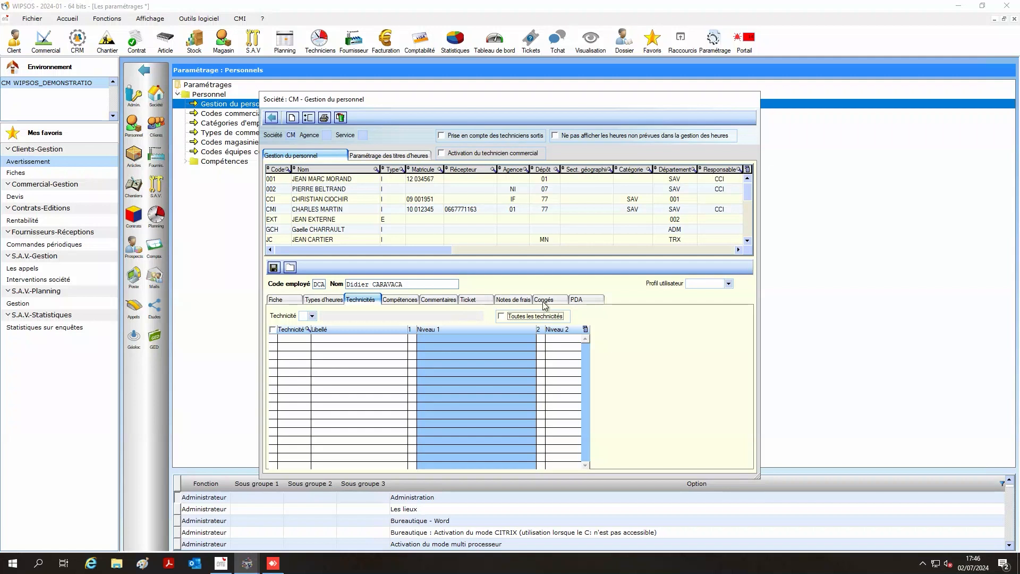
left_click(578, 300)
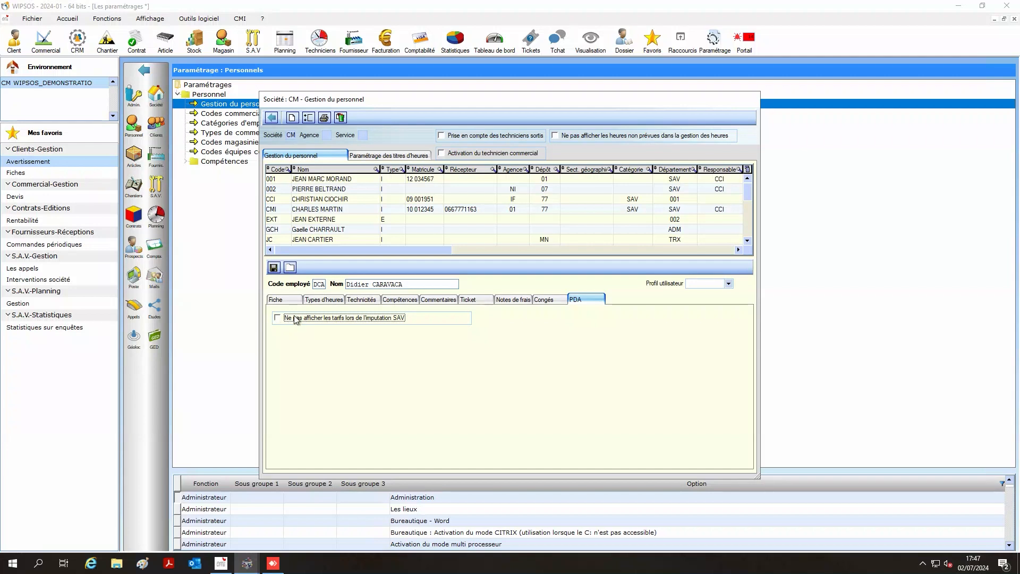
left_click(274, 267)
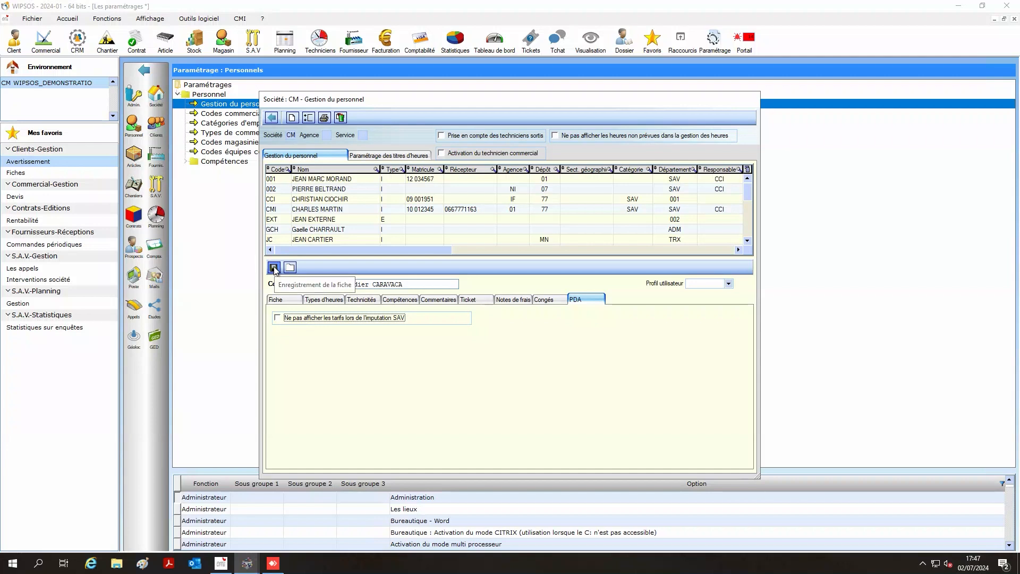
- Open the IP'Connect Paramétrage Robot SAV licence lists from the S.A.V. settings
left_click(272, 117)
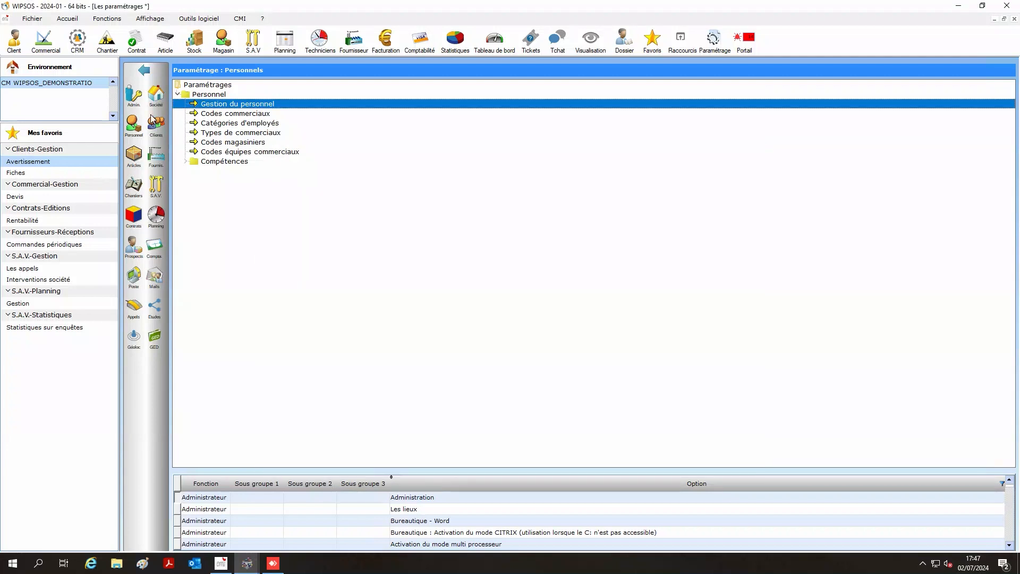
left_click(155, 193)
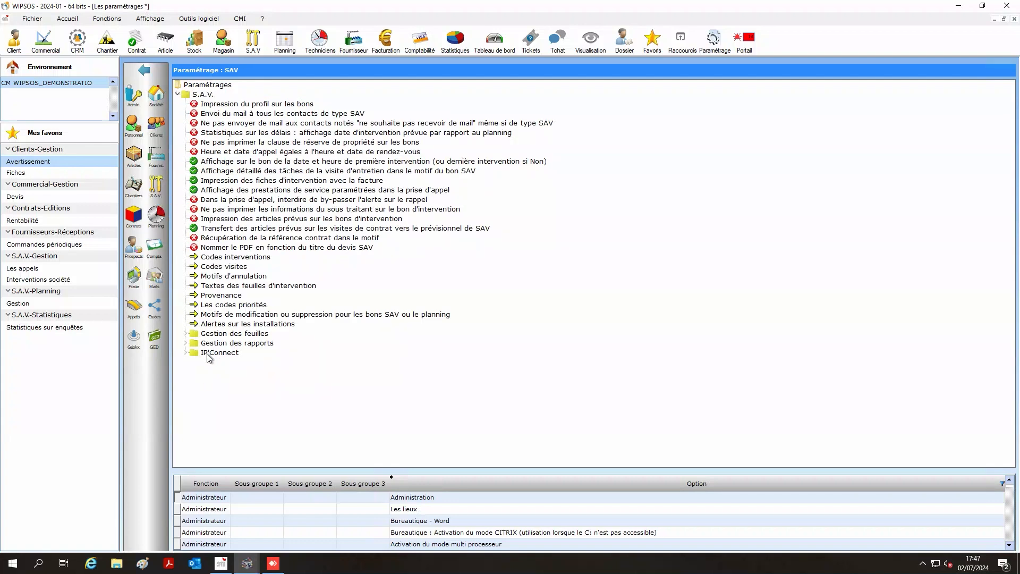
double_click(209, 354)
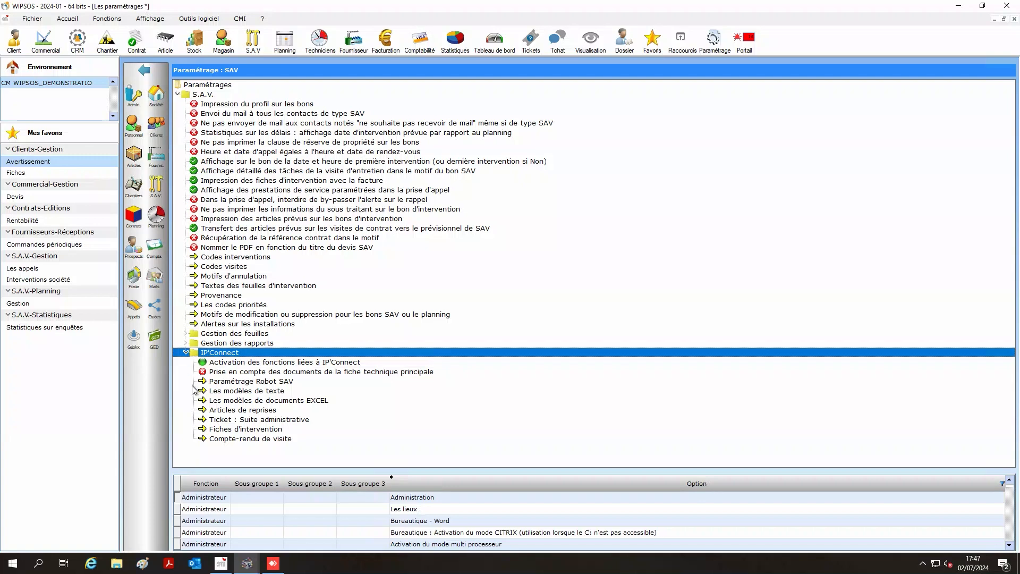
double_click(219, 383)
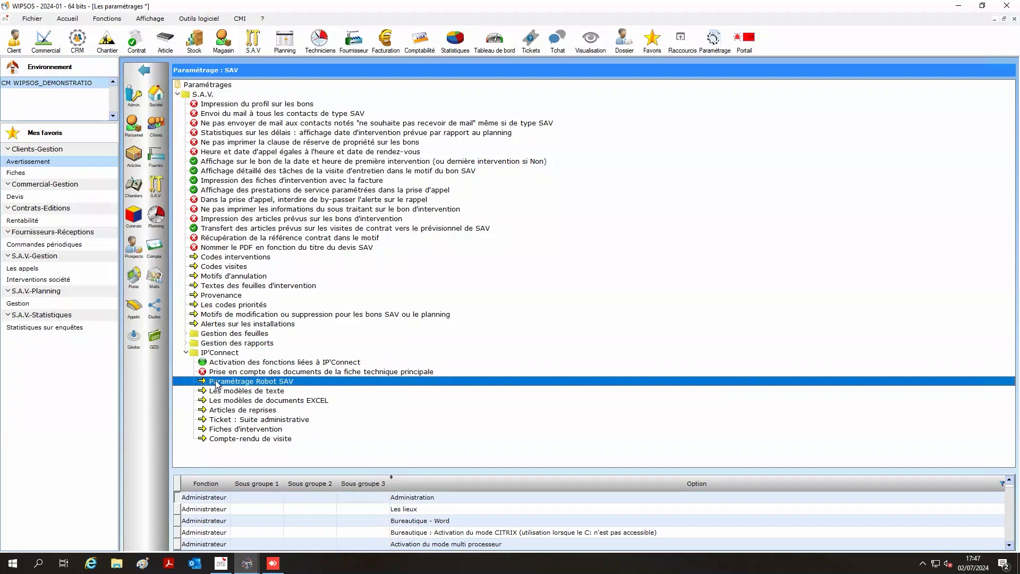
left_click(274, 108)
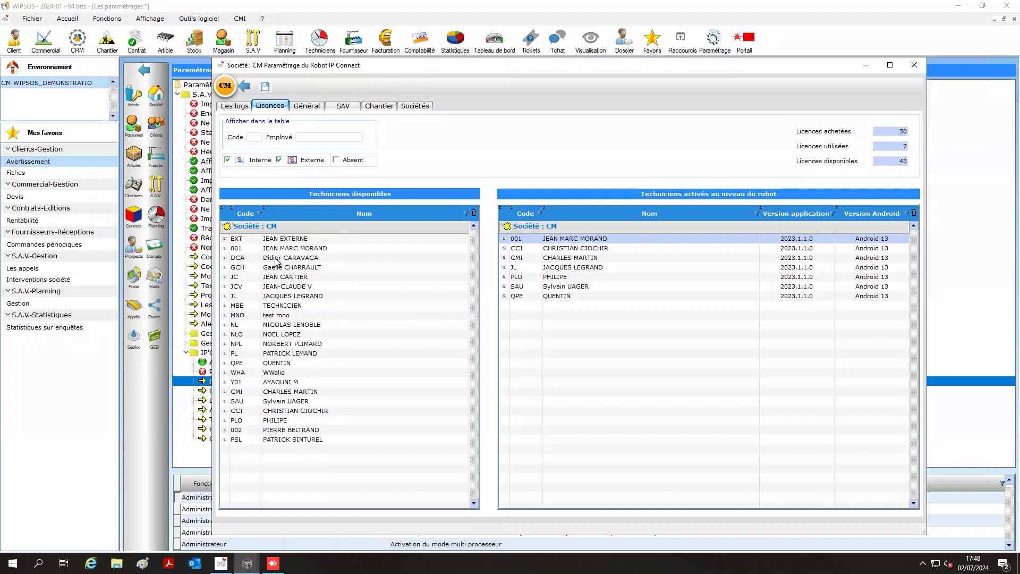
- Activate the new employee as a robot technician, leaving 8 licences used, and save
right_click(310, 260)
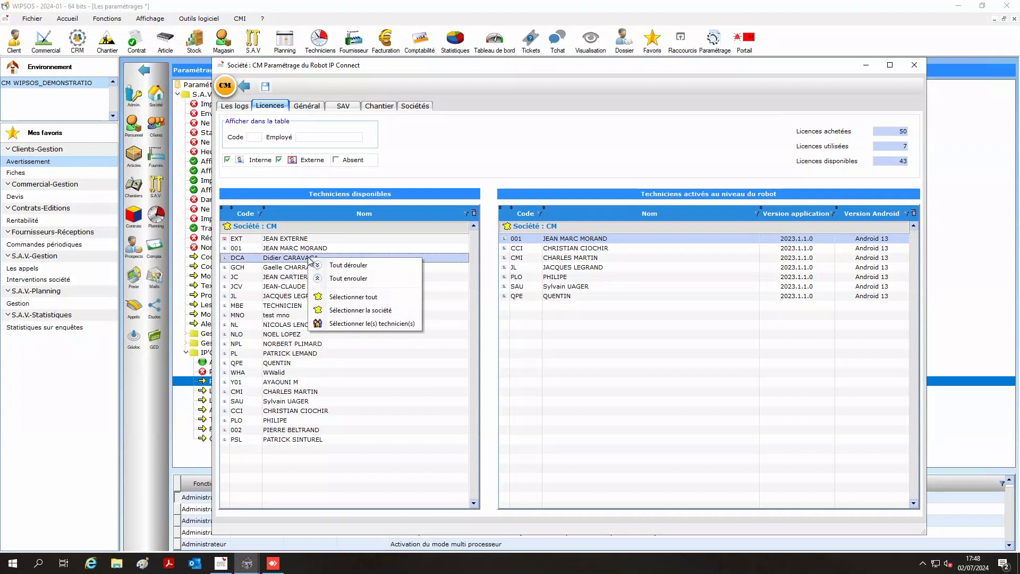
left_click(335, 324)
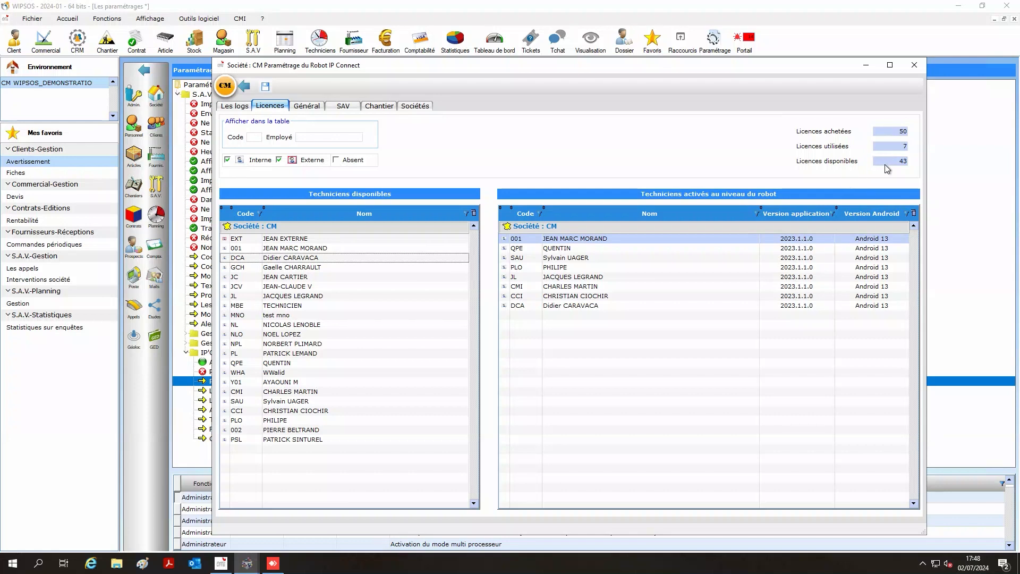
right_click(599, 296)
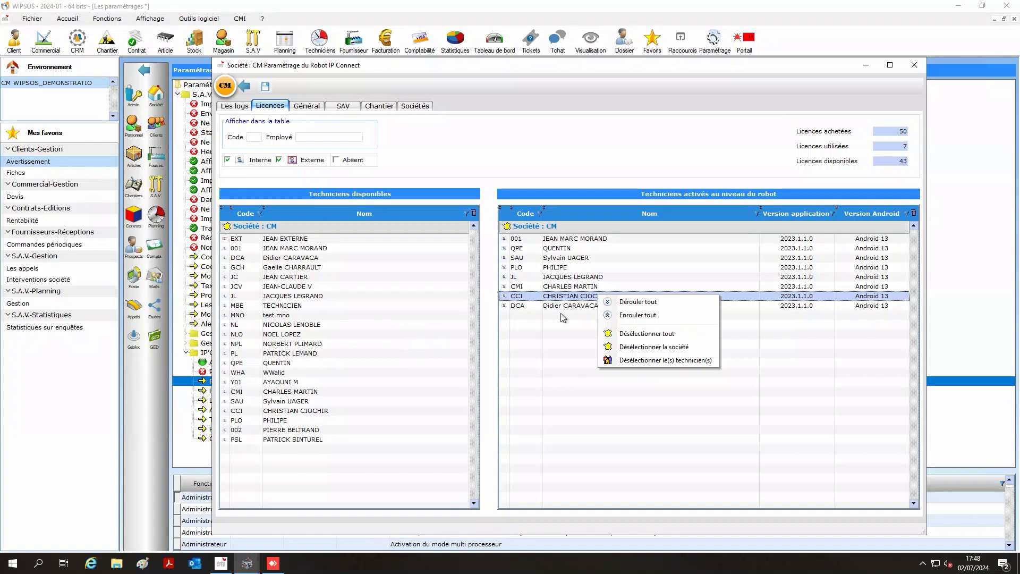
left_click(518, 307)
left_click(265, 87)
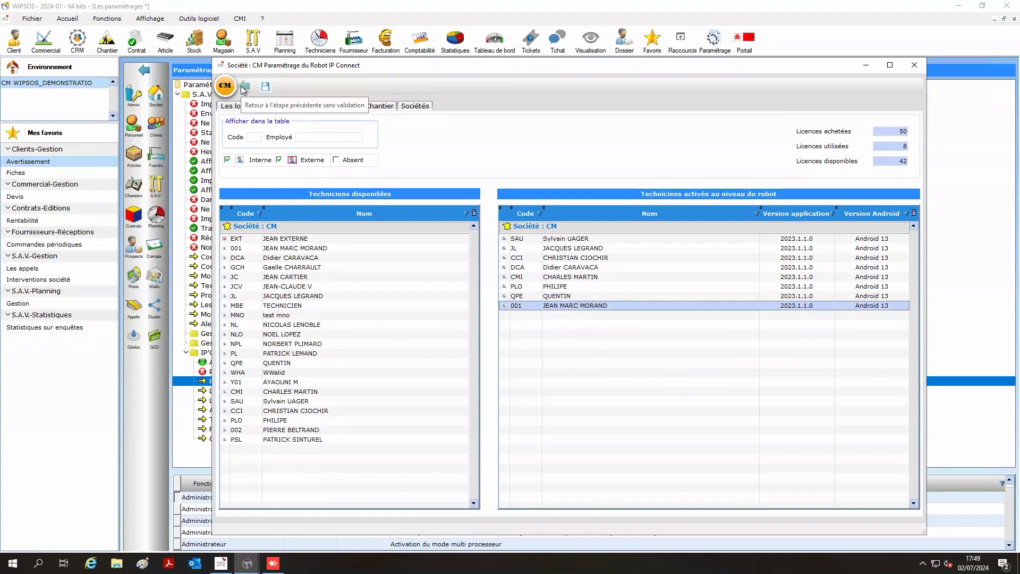
left_click(244, 88)
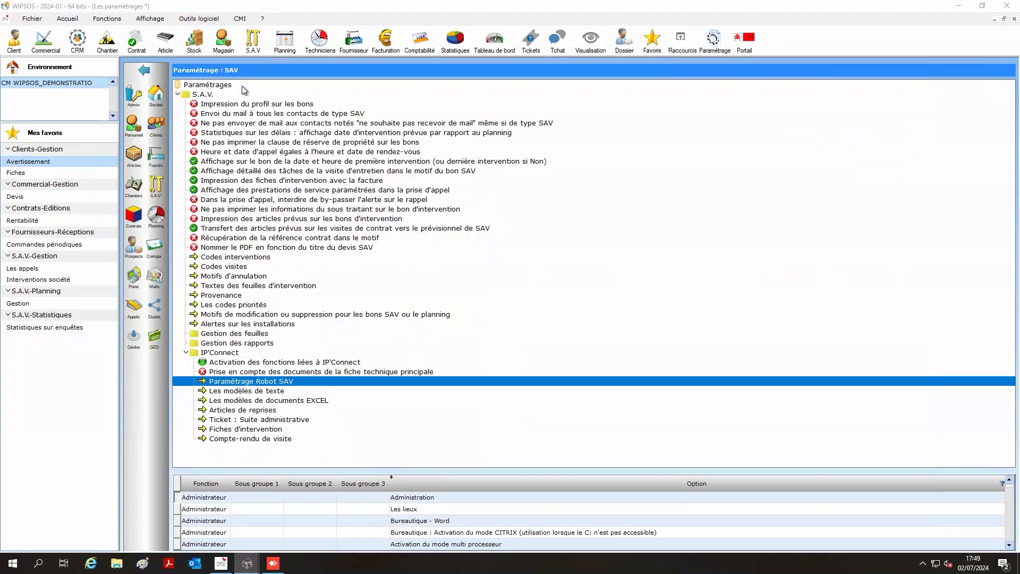
- Show the IP'Connect installation help, then minimize WIPSOS to reveal the remote phone
left_click(142, 74)
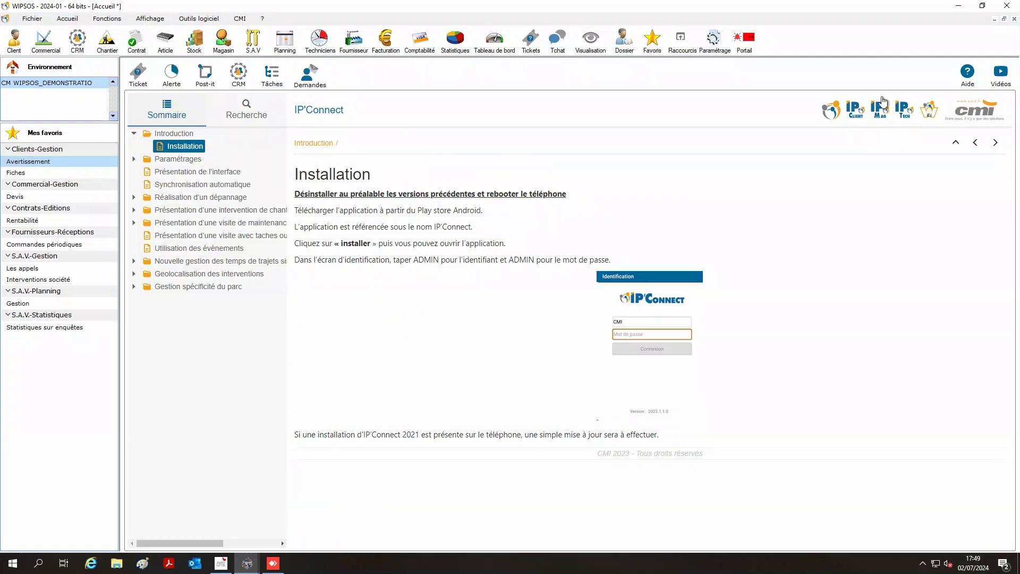
left_click(960, 7)
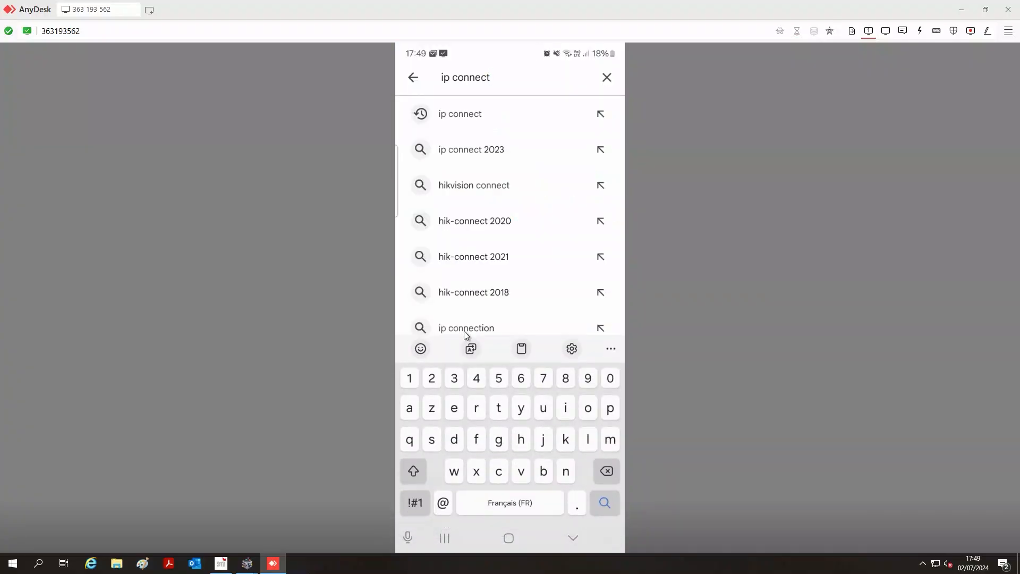
- Log into the phone's IP'Connect app with identifier ADMIN and the account password
scroll(464, 331, "down", 3)
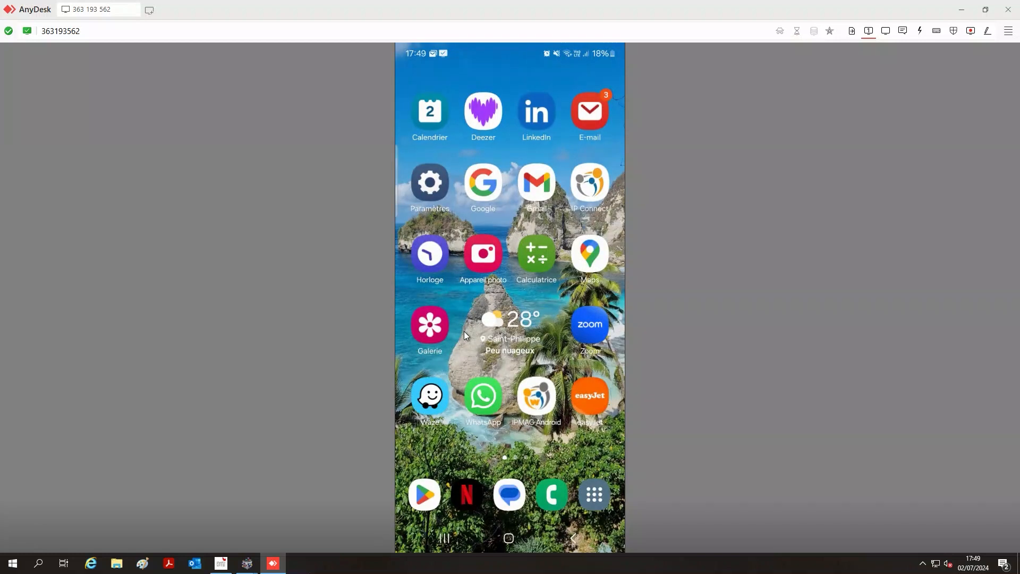
key("BackSpace")
key("BackSpace")
key("BackSpace")
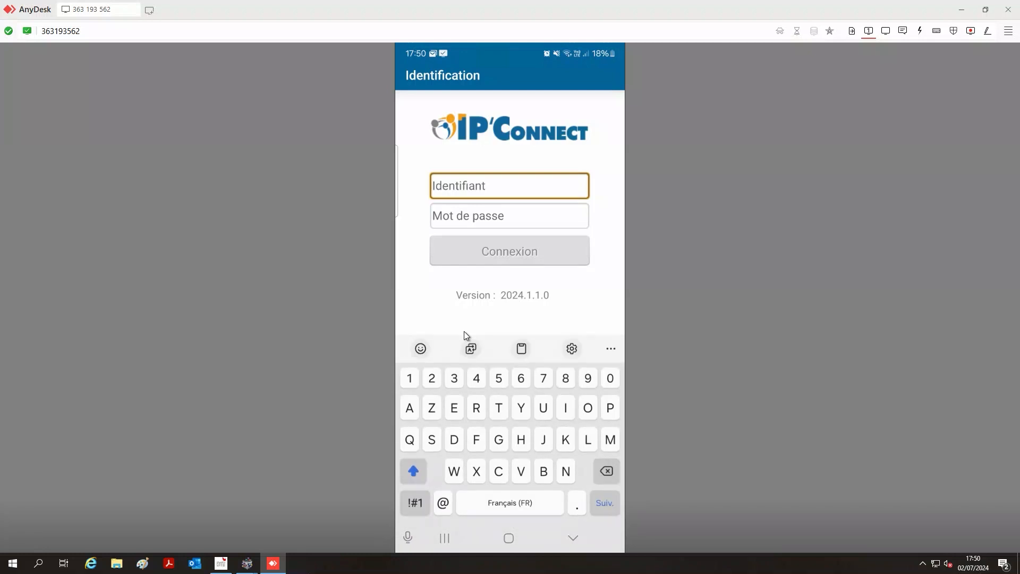
type("ADMIN")
key("Tab")
type("•••••")
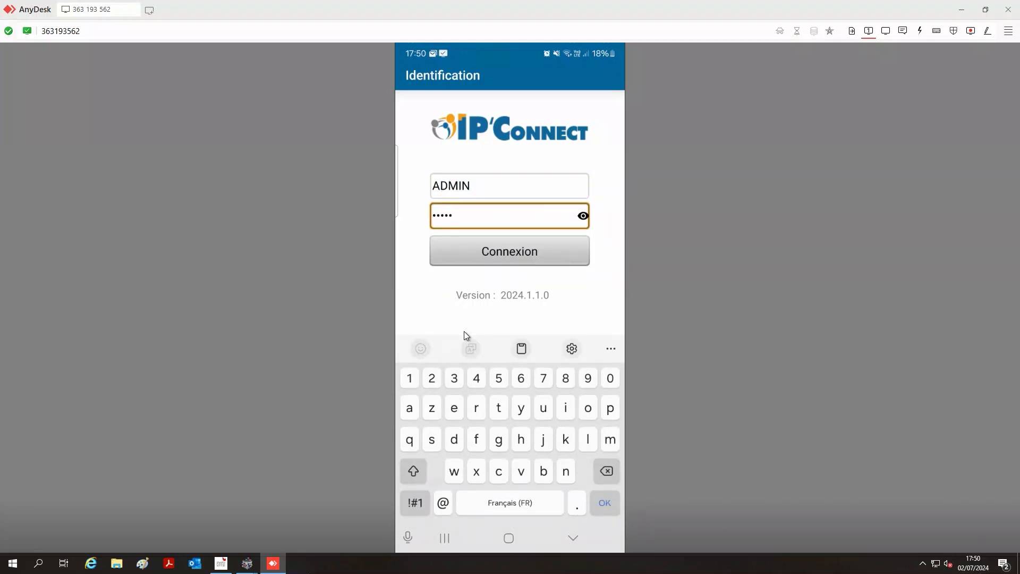
key("Return")
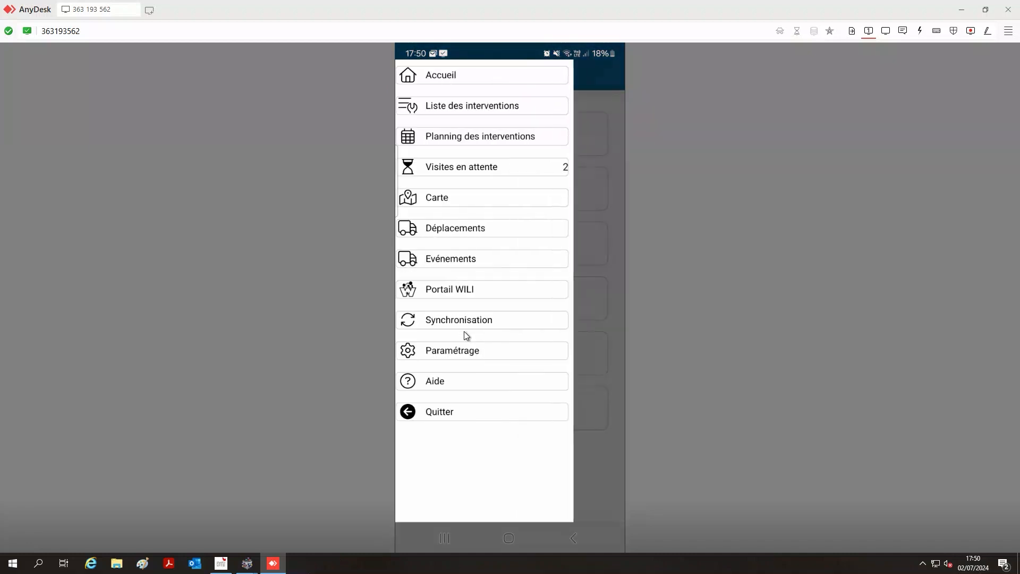